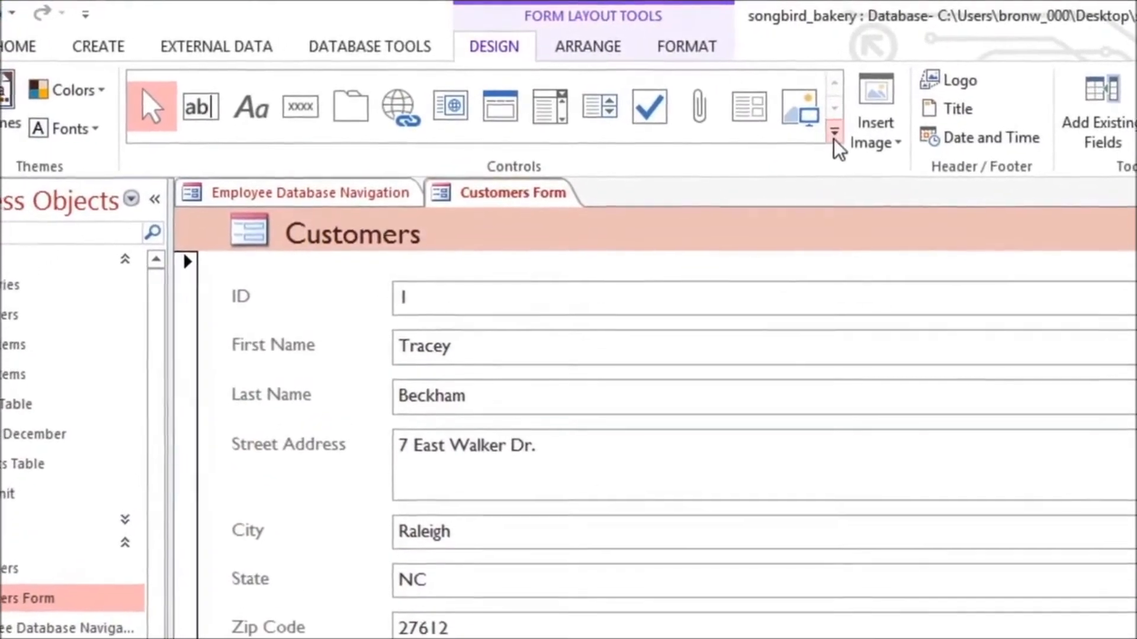
- Add a command button to the Customers form layout above the ID field, using the control wizard
click(842, 141)
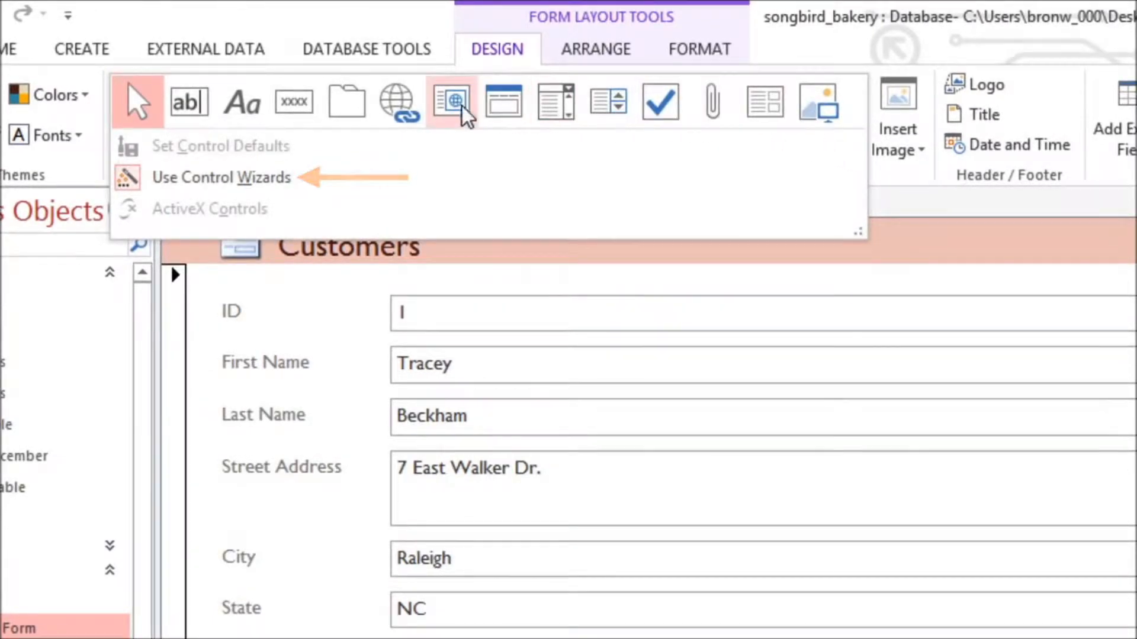
click(299, 102)
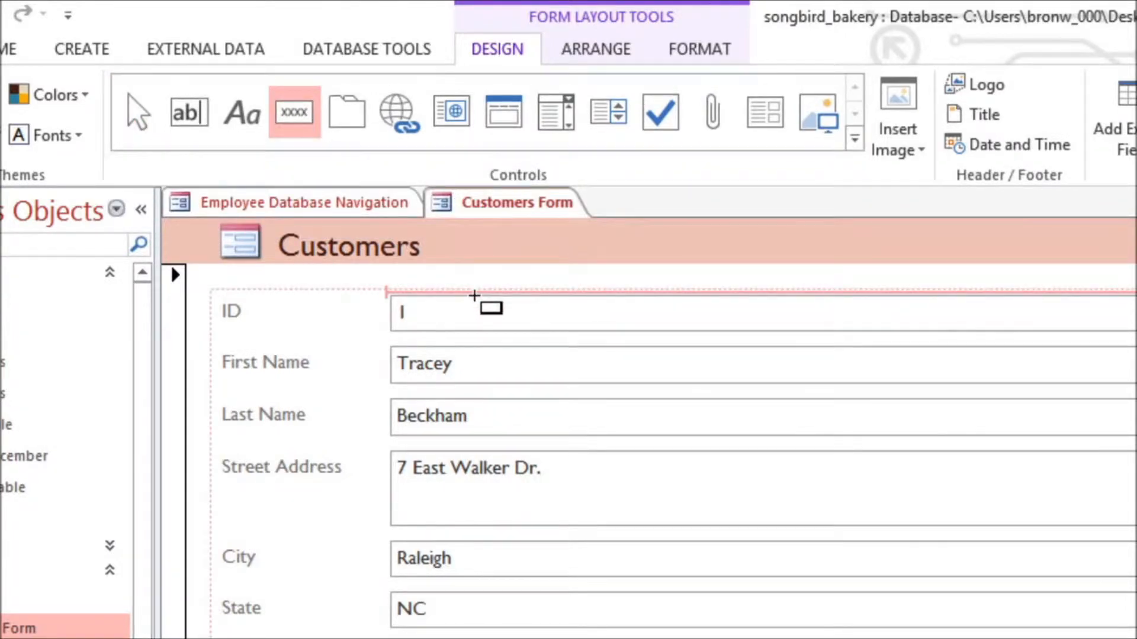
click(474, 295)
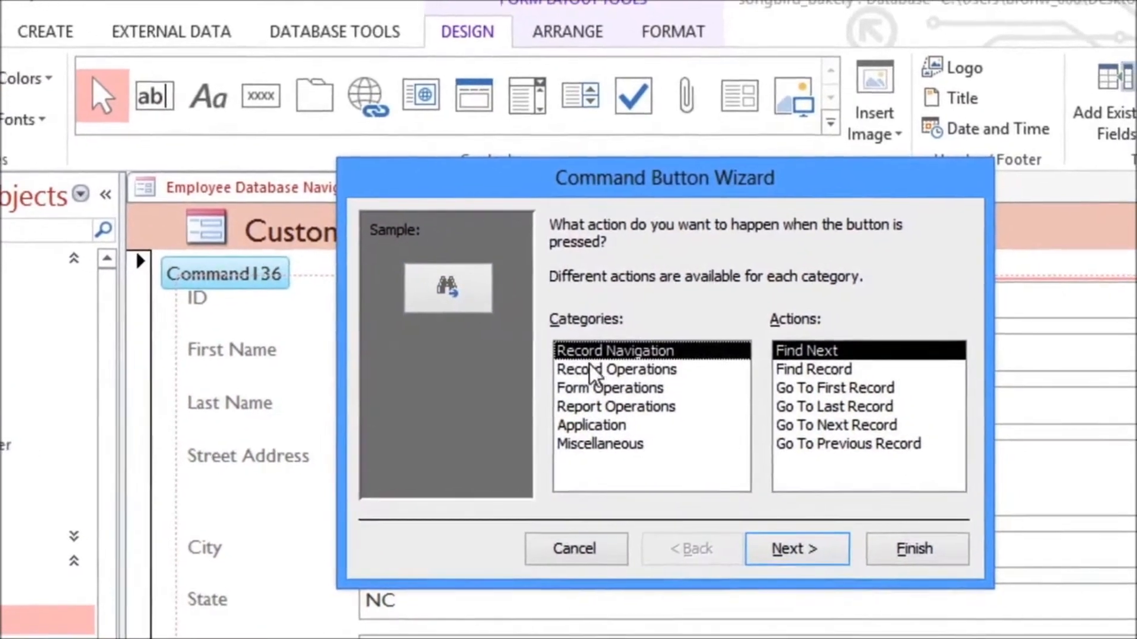
- Review the button action categories and choose the Find Record action from Record Navigation
click(592, 370)
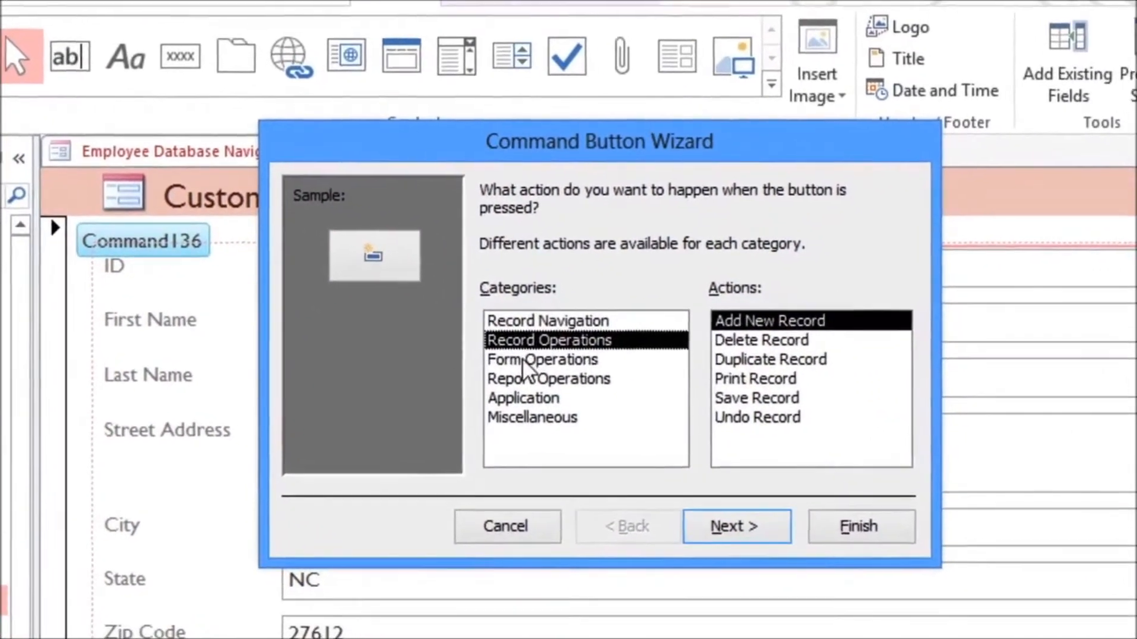
click(522, 360)
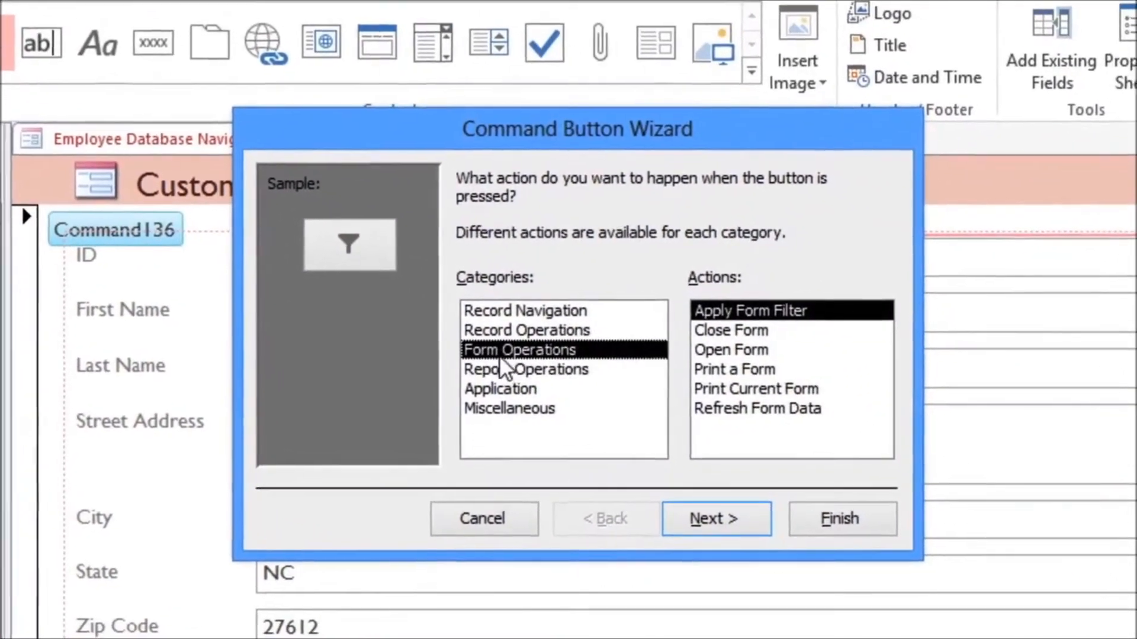
click(521, 377)
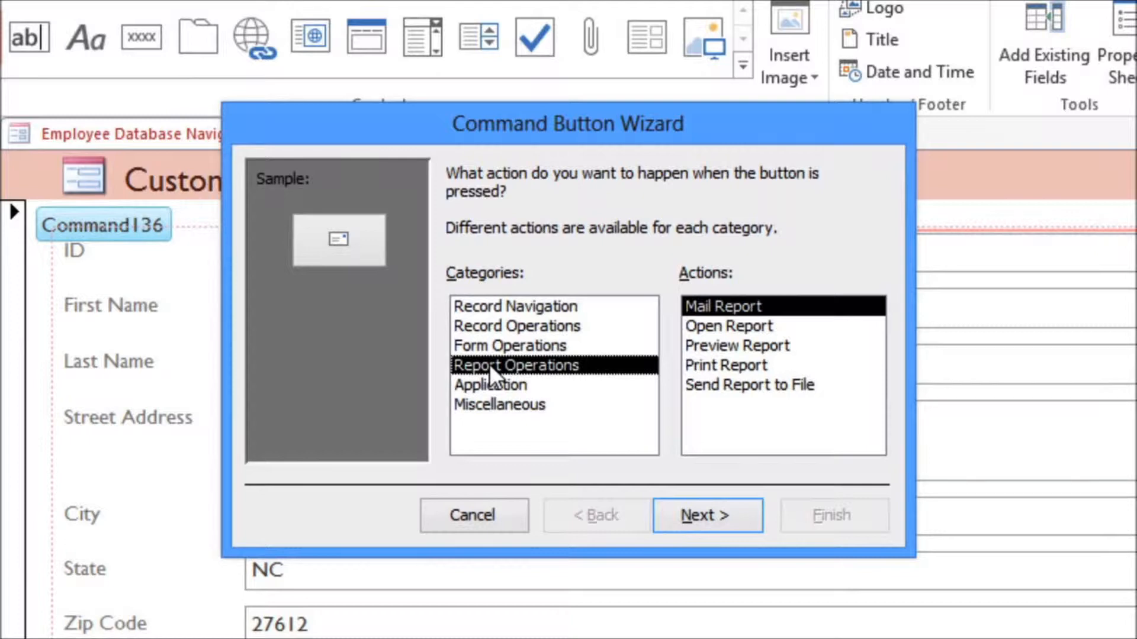
click(530, 312)
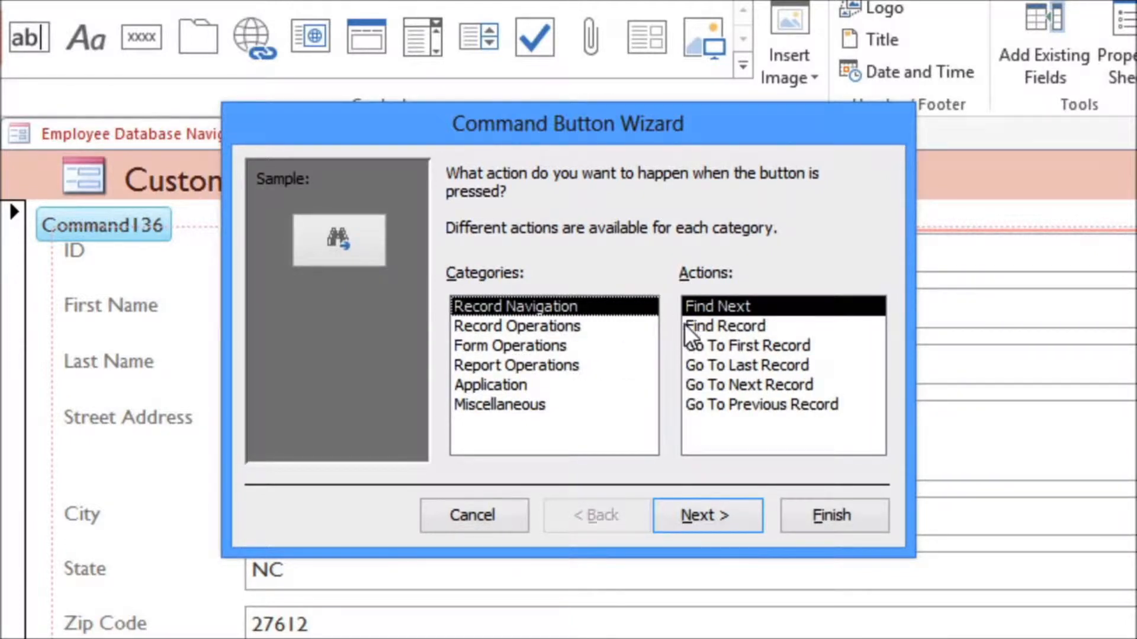
click(697, 323)
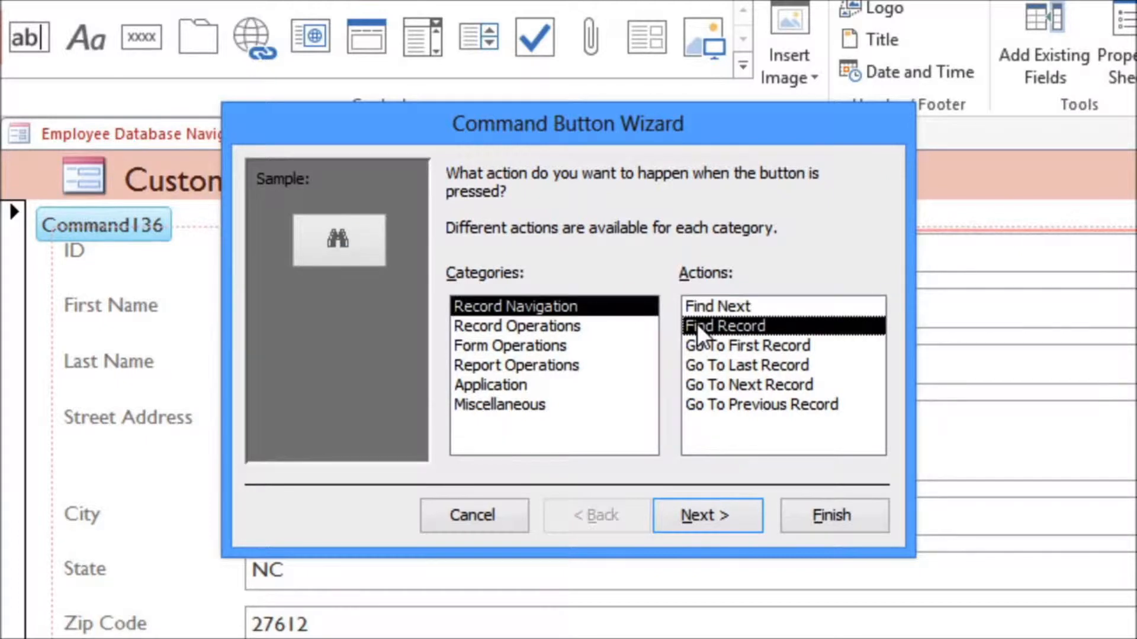
- Keep the Binoculars (Find) picture on the button, name it Search, and finish the wizard
click(732, 504)
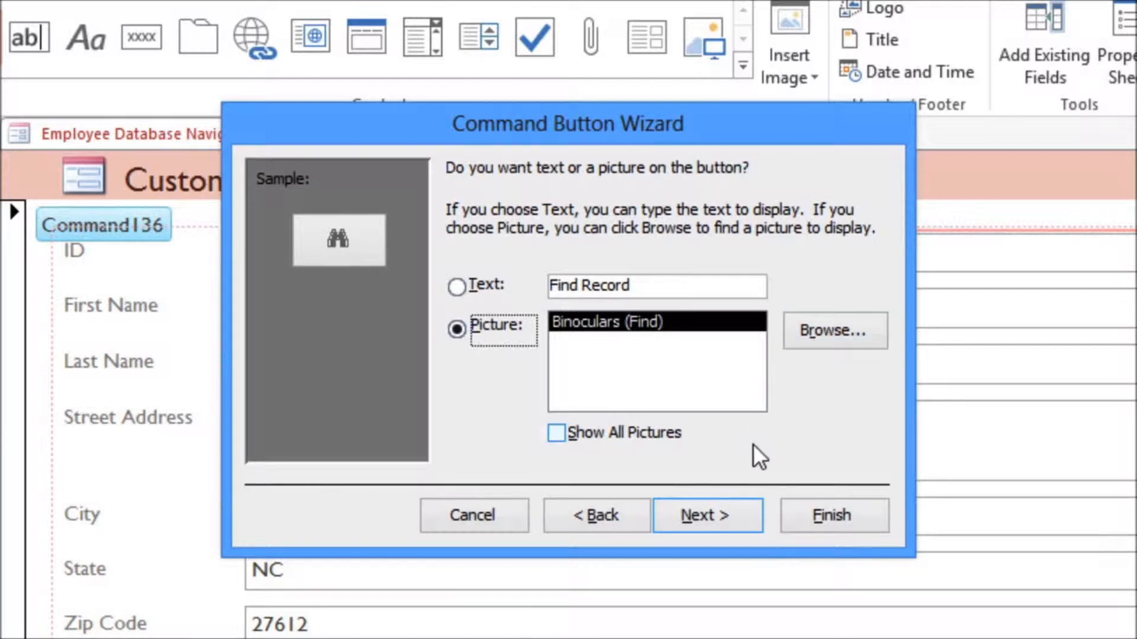
click(726, 510)
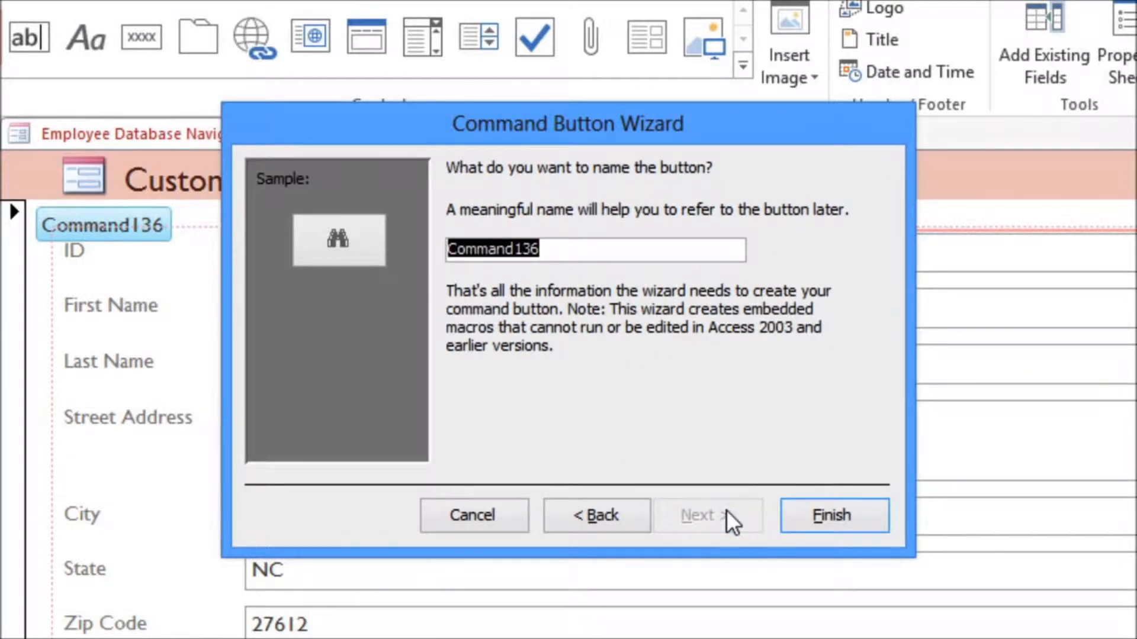
text(Search)
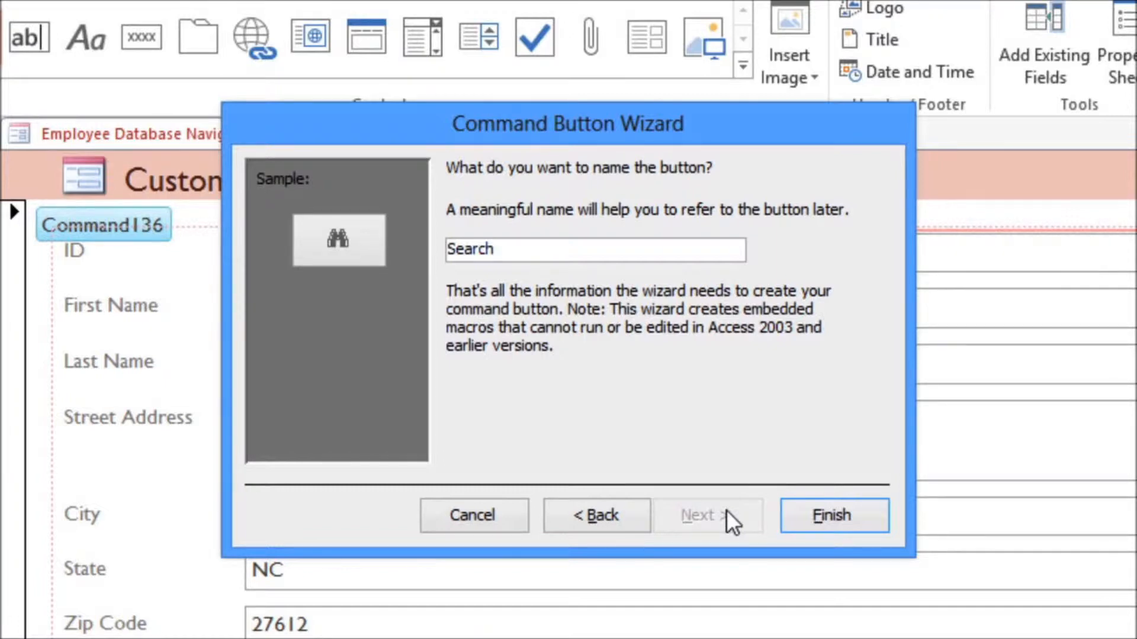
click(815, 510)
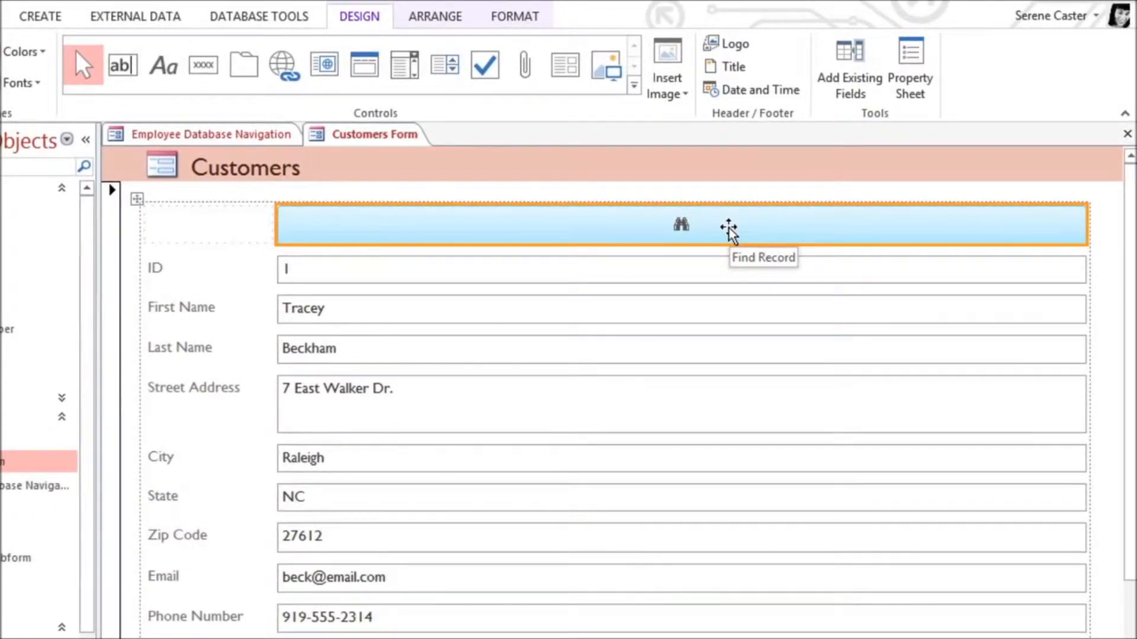
- Narrow the form's field column to less than half its width and insert two empty columns to its right
click(737, 272)
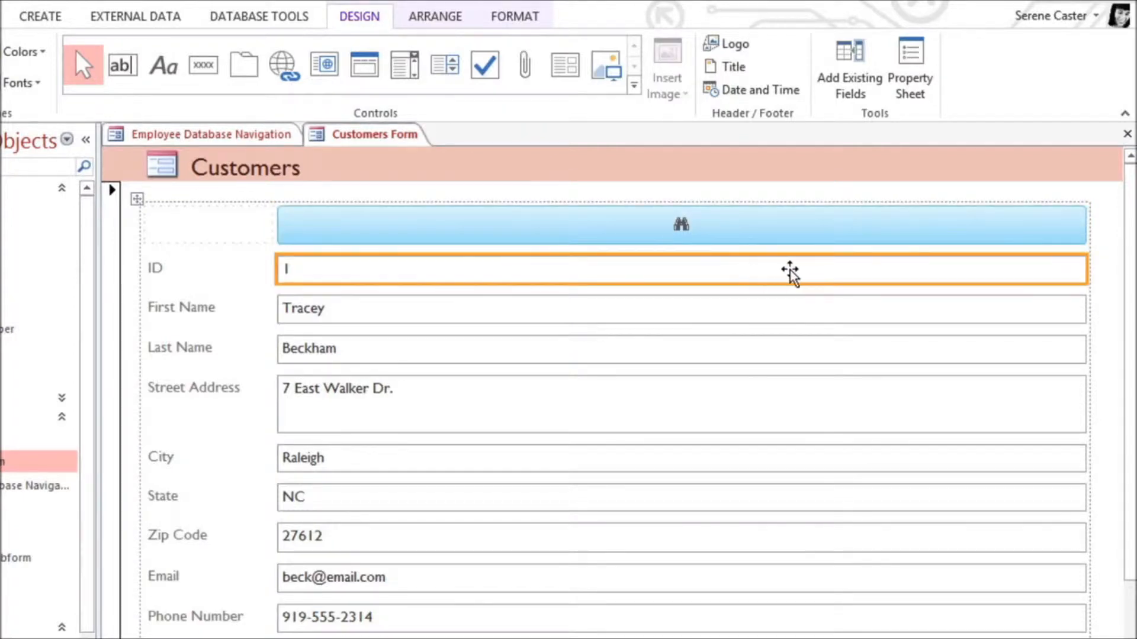
drag(1084, 269, 599, 279)
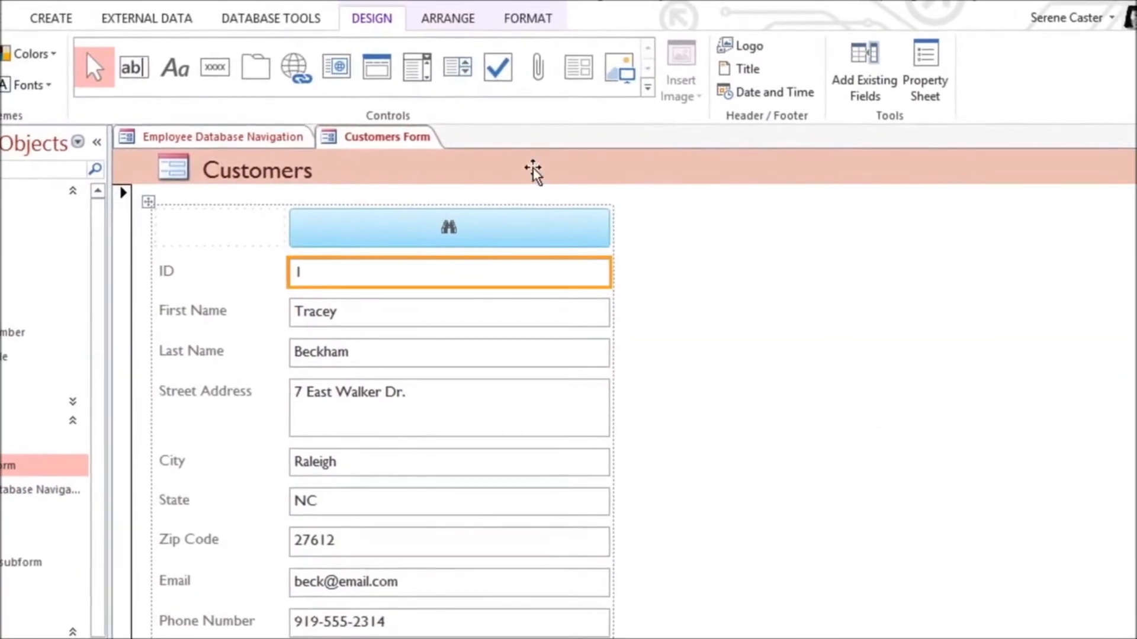
click(472, 24)
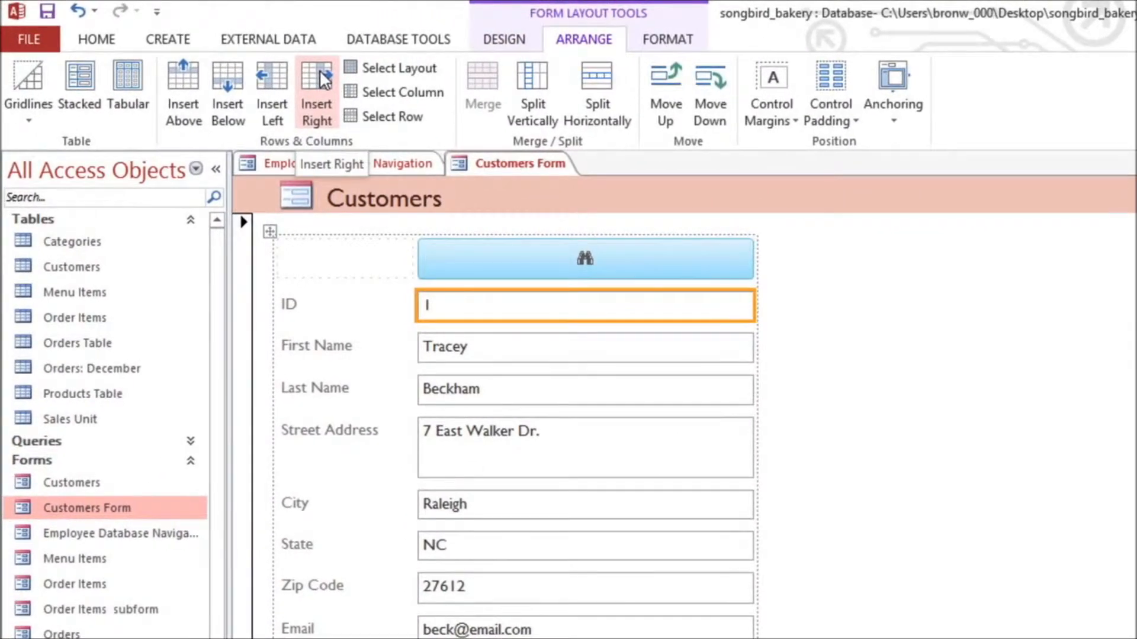
click(320, 72)
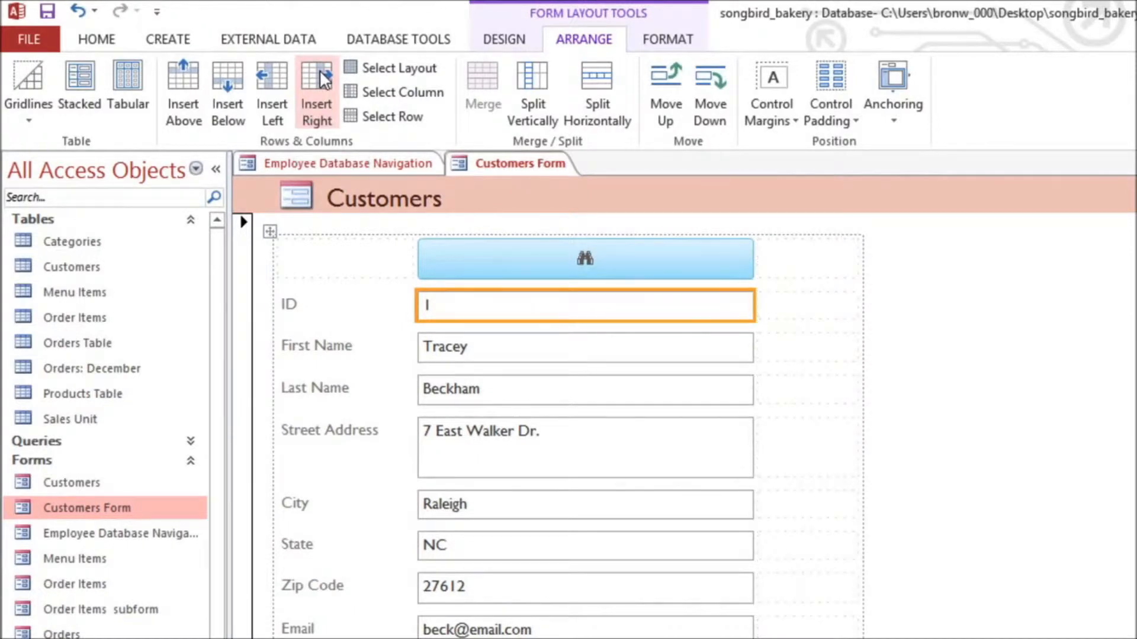
click(323, 77)
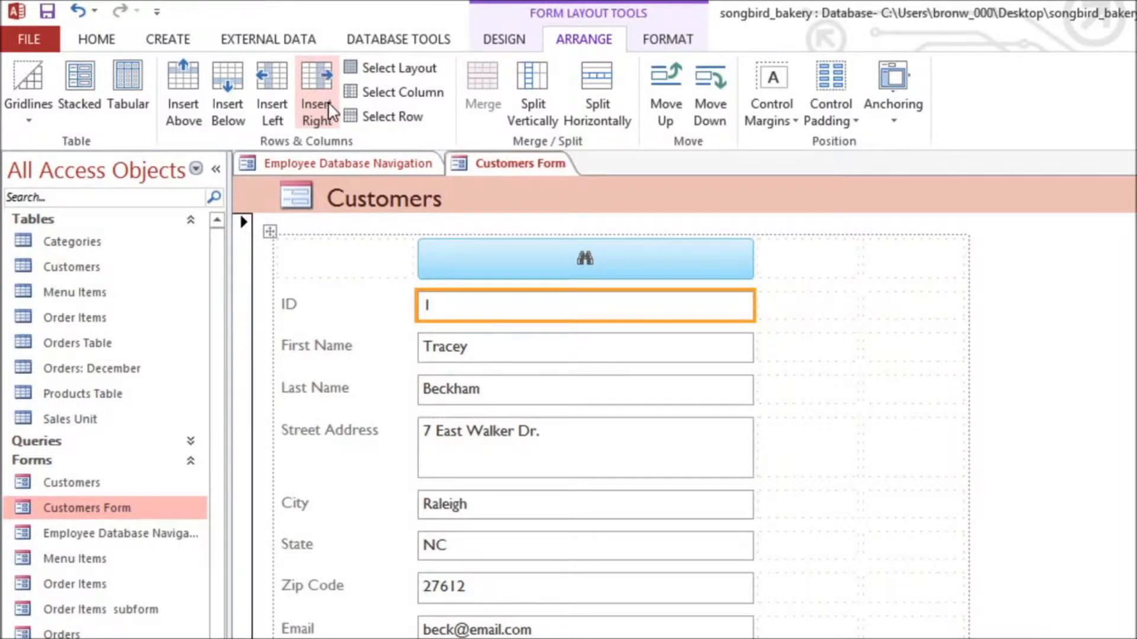
- Move the Last Name field and its label into the new columns on the First Name row
click(485, 392)
drag(485, 391, 916, 354)
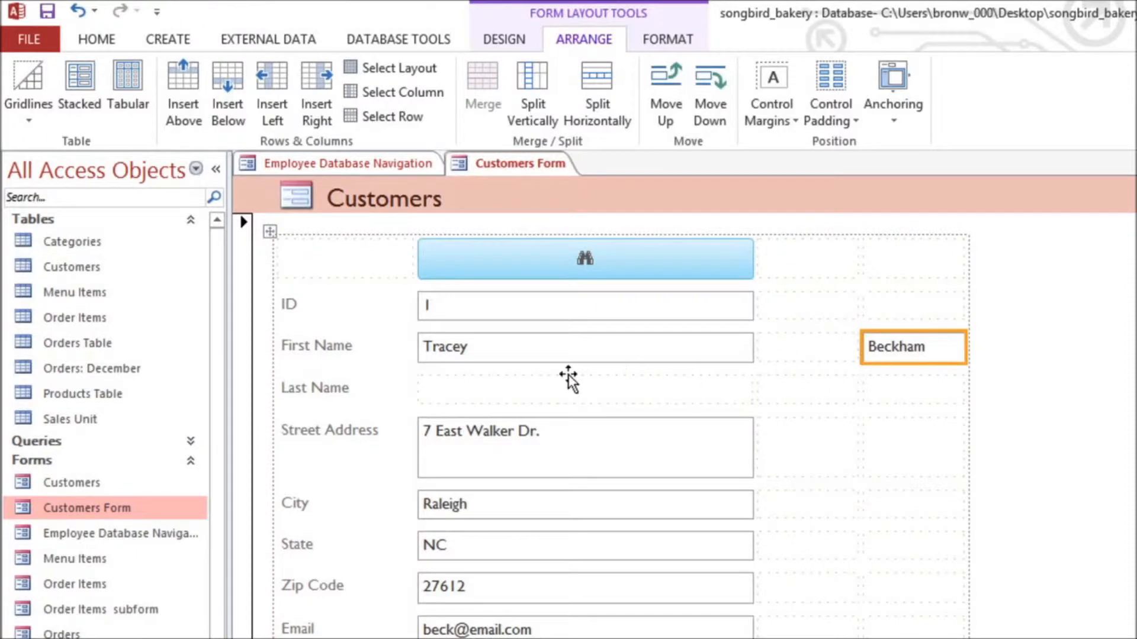
drag(324, 392, 748, 351)
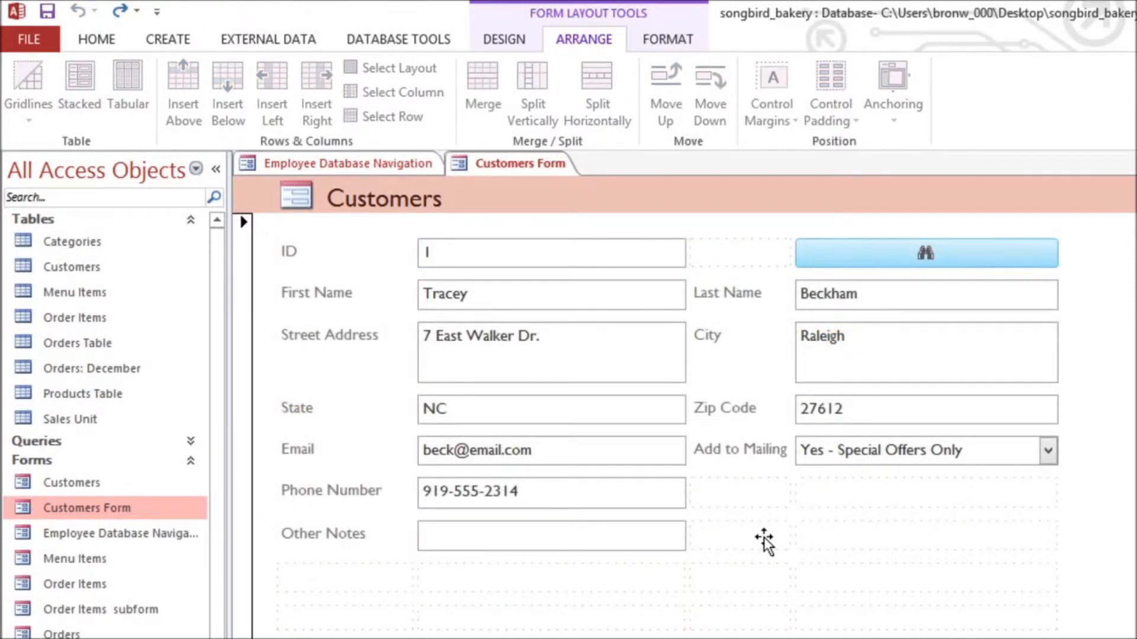
- Delete the empty layout rows below the Other Notes field
click(621, 578)
key(Delete)
click(620, 579)
key(Delete)
click(621, 578)
key(Delete)
- Merge the Other Notes field with the two empty cells beside it and increase the merged field's height
click(591, 541)
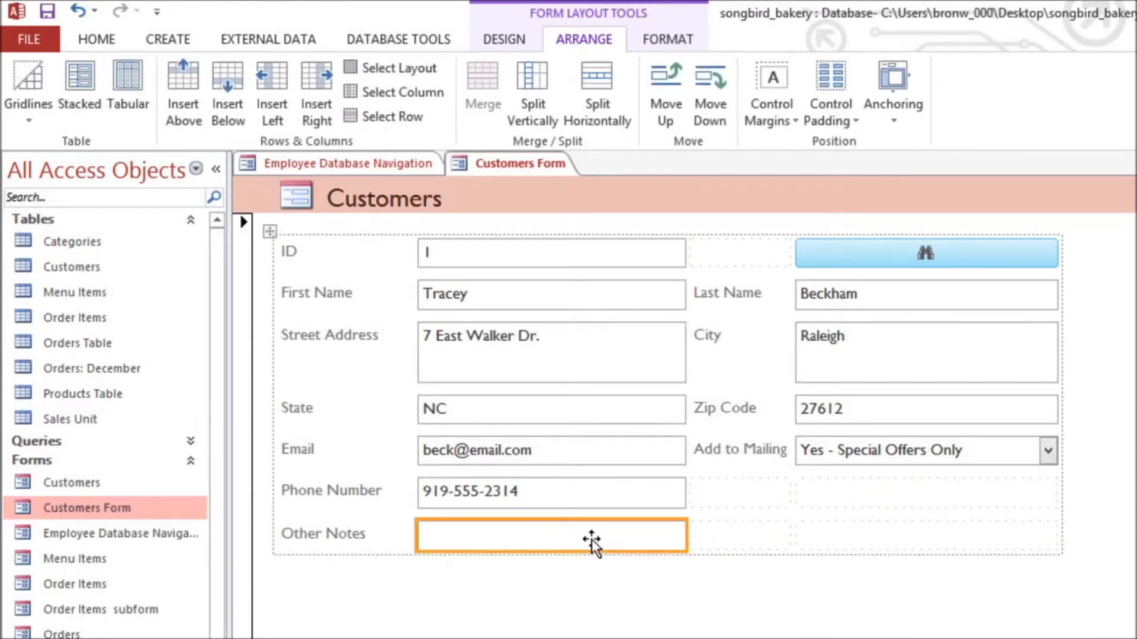
shift+click(724, 538)
shift+click(829, 540)
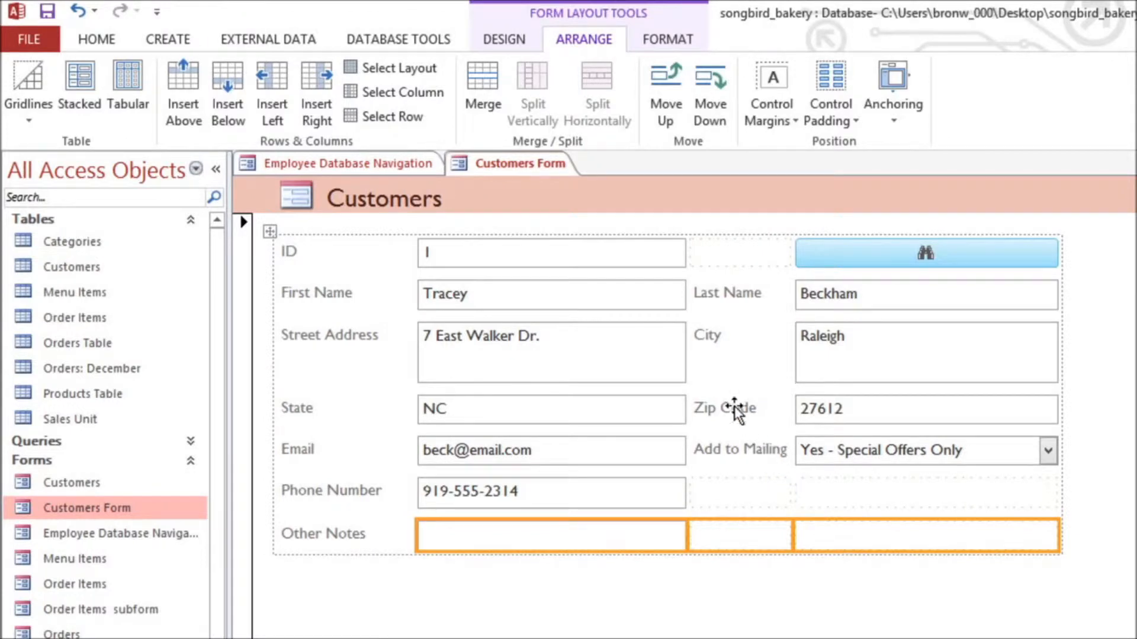
click(488, 116)
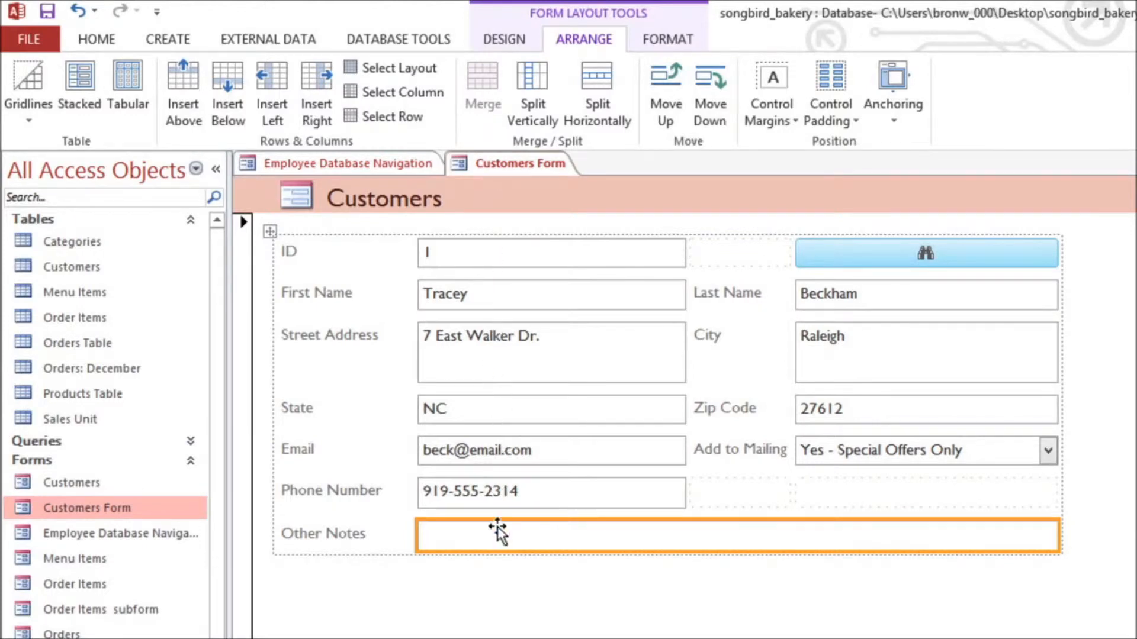
drag(496, 551, 487, 605)
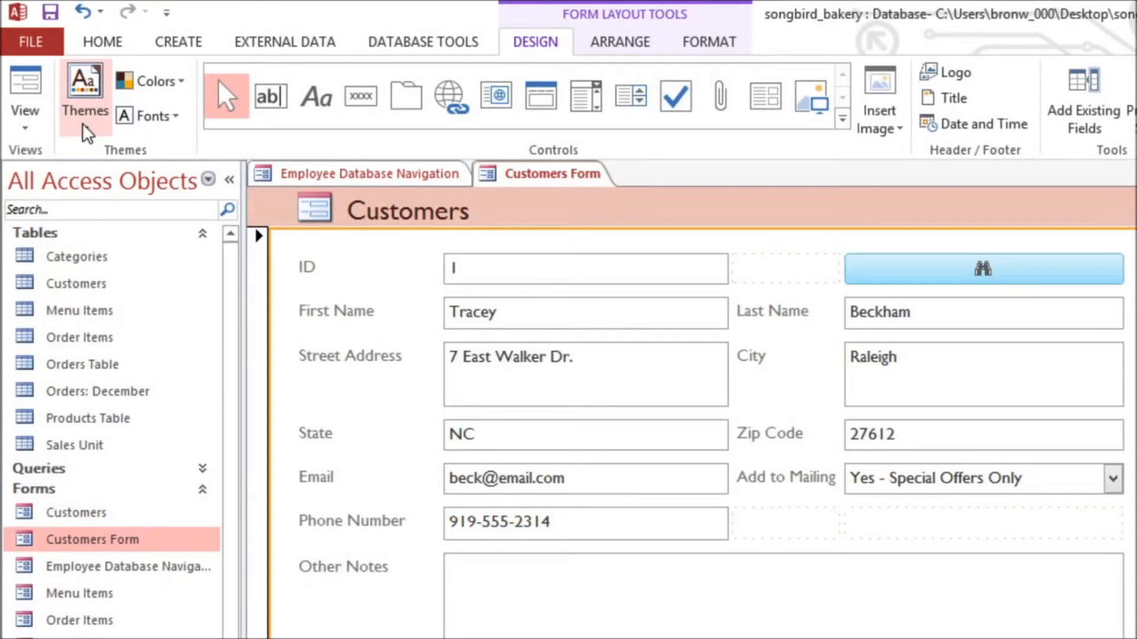
- Preview the available Office themes on the Customers form
click(83, 125)
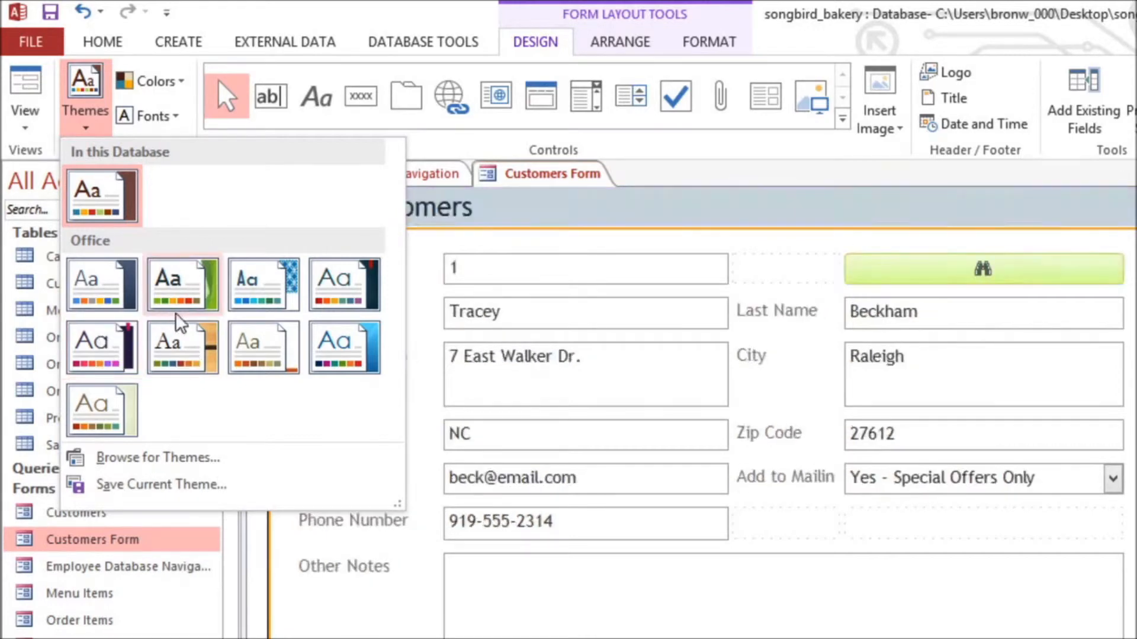
- Select all the form's data fields and fill them with the lightest blue theme tint
click(700, 45)
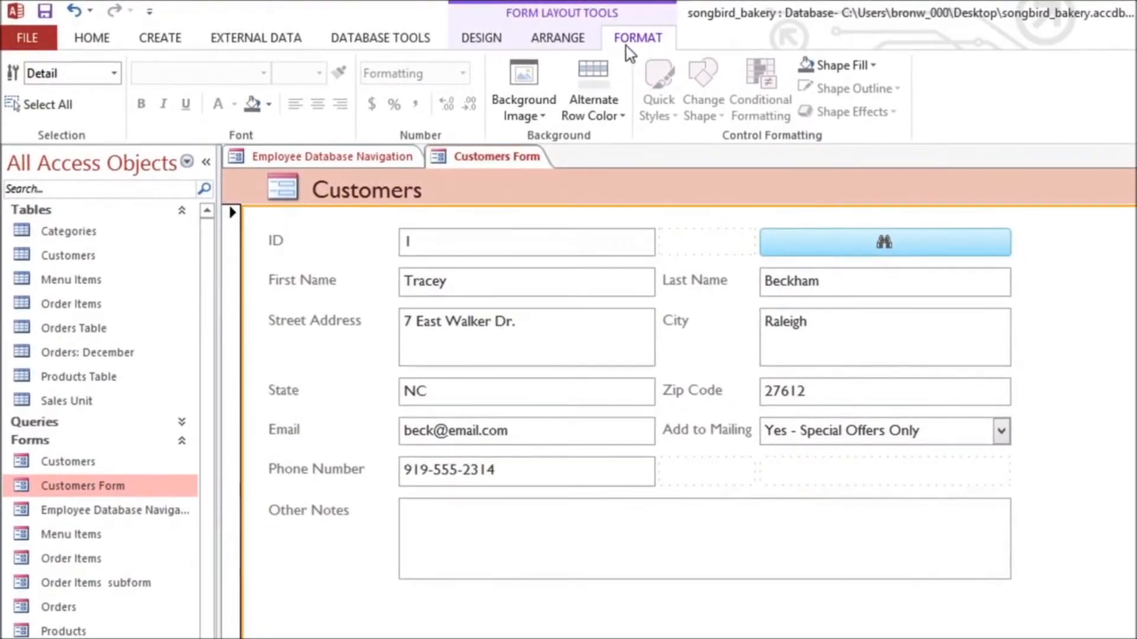
click(538, 241)
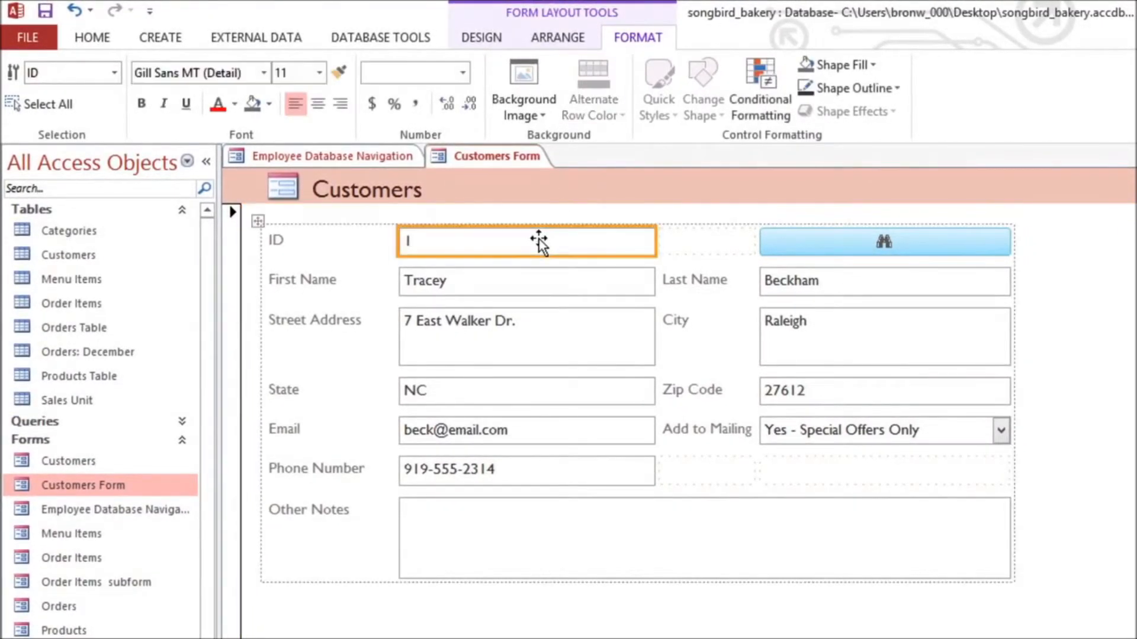
shift+click(534, 283)
shift+click(534, 328)
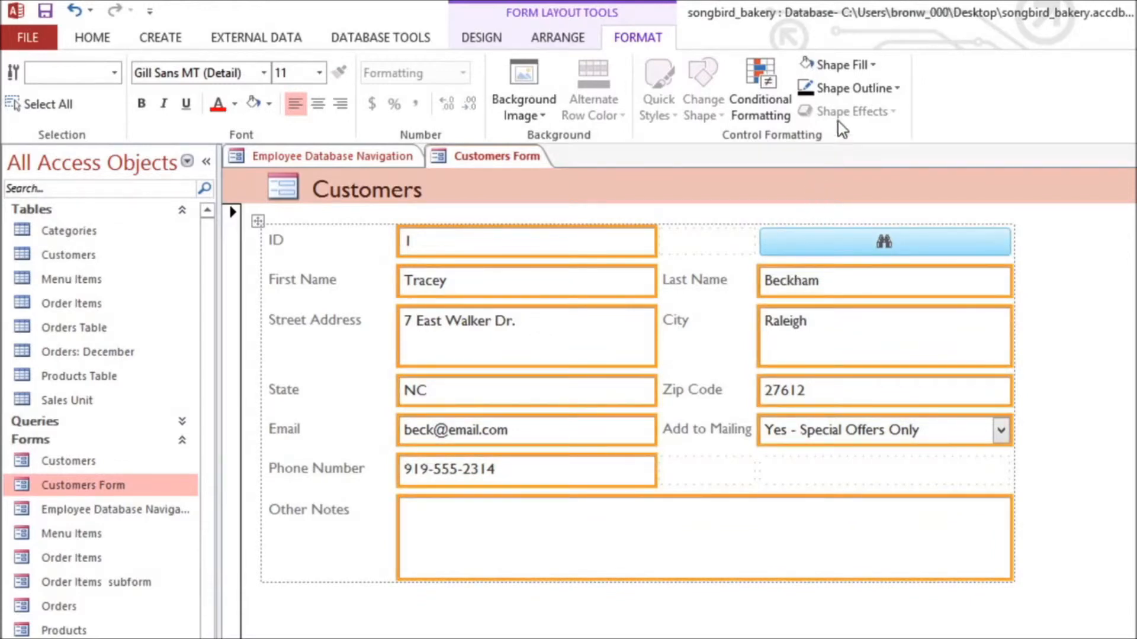
click(852, 65)
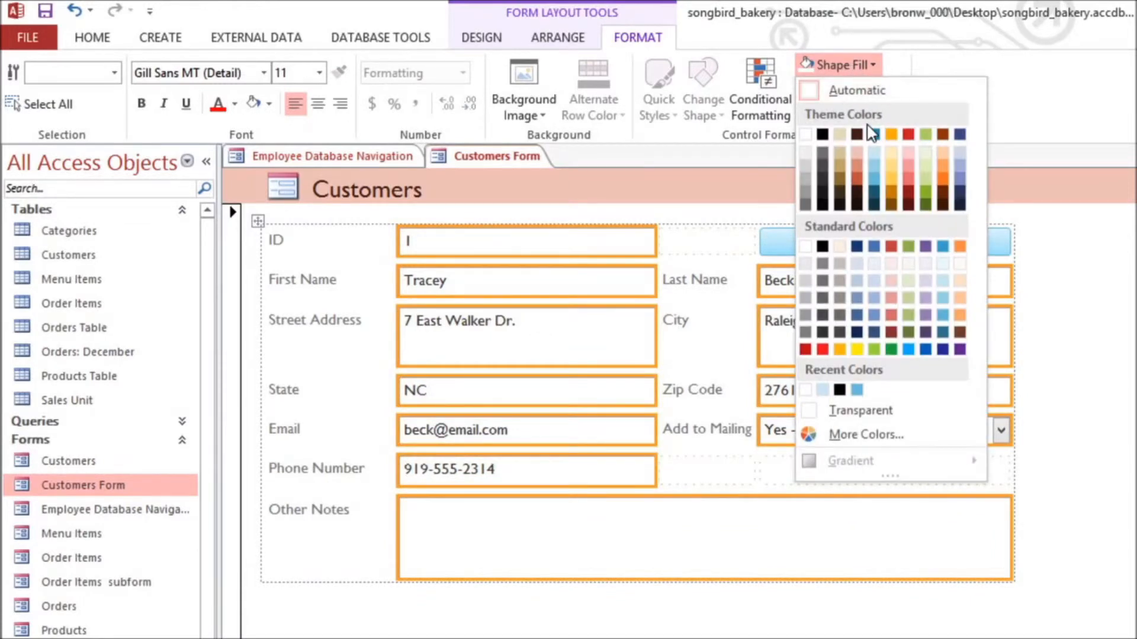
click(873, 157)
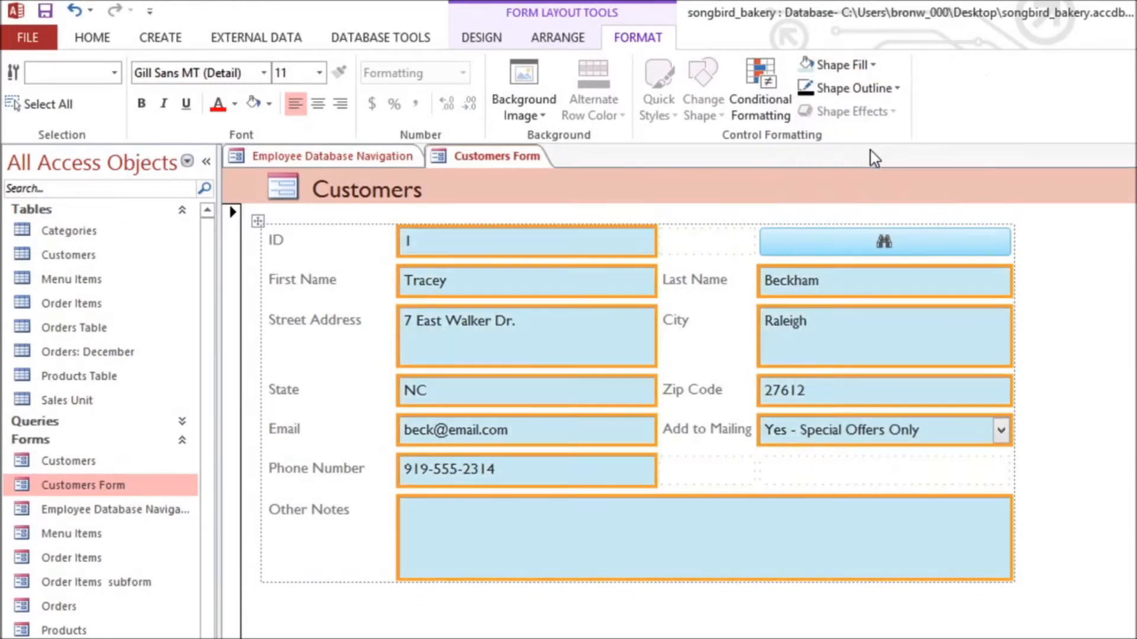
- Give the selected fields a medium blue theme outline with the third-thinnest line thickness
click(873, 89)
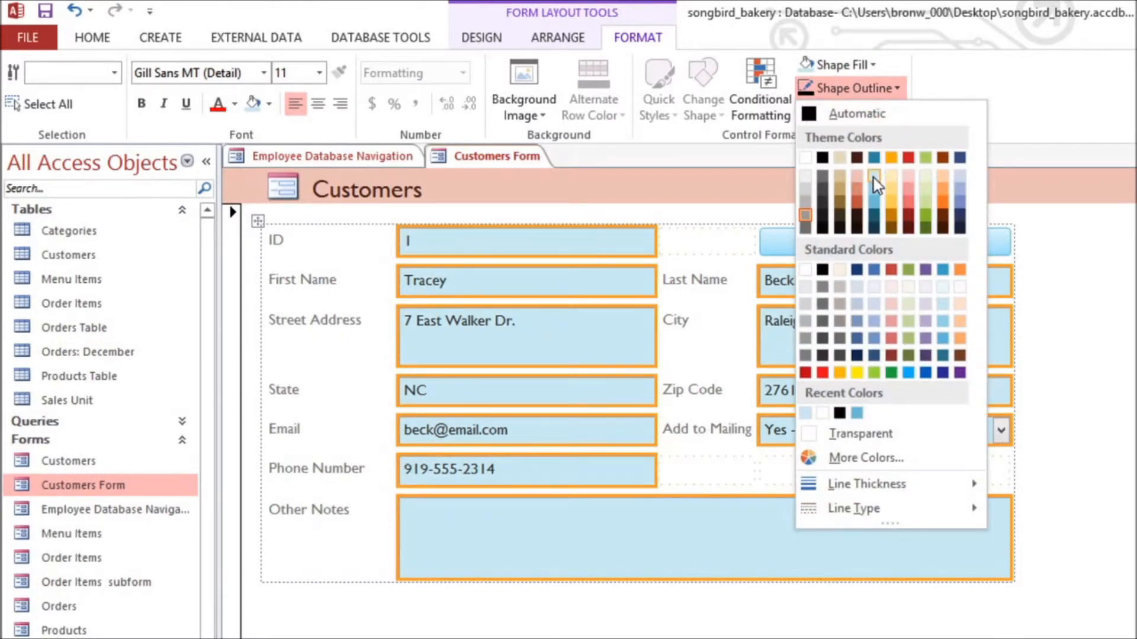
click(873, 208)
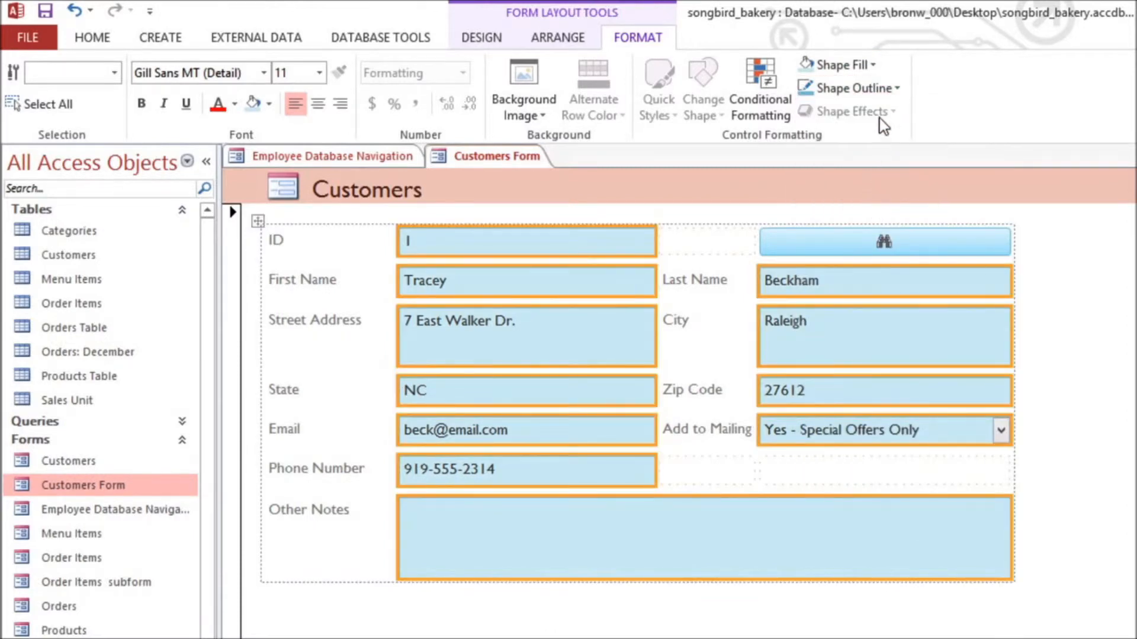
click(880, 93)
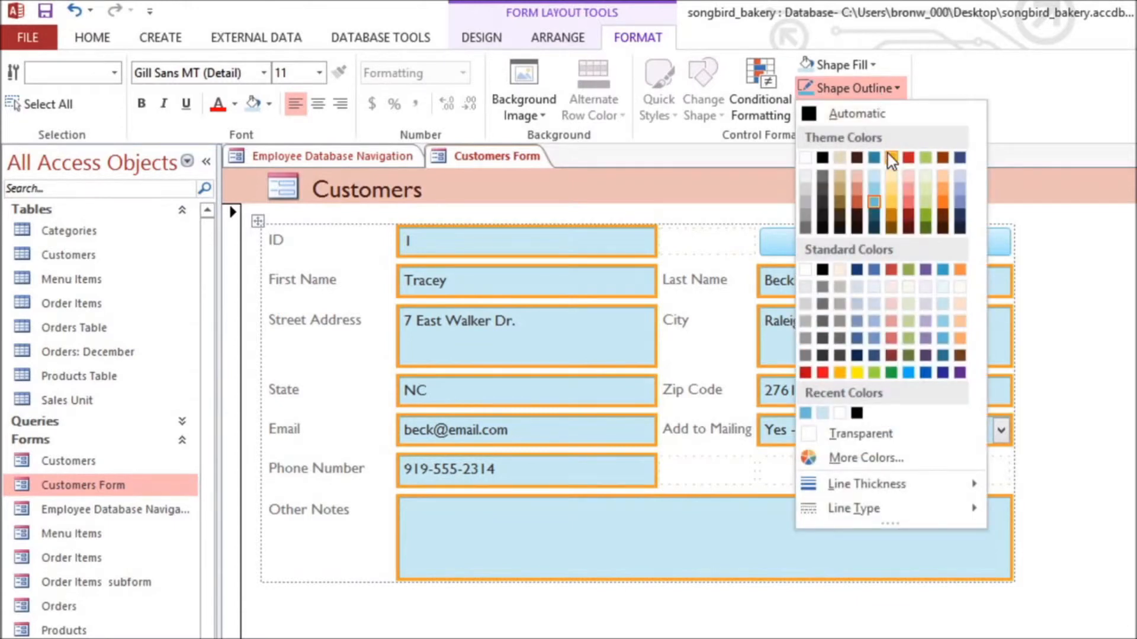
mouse_move(907, 482)
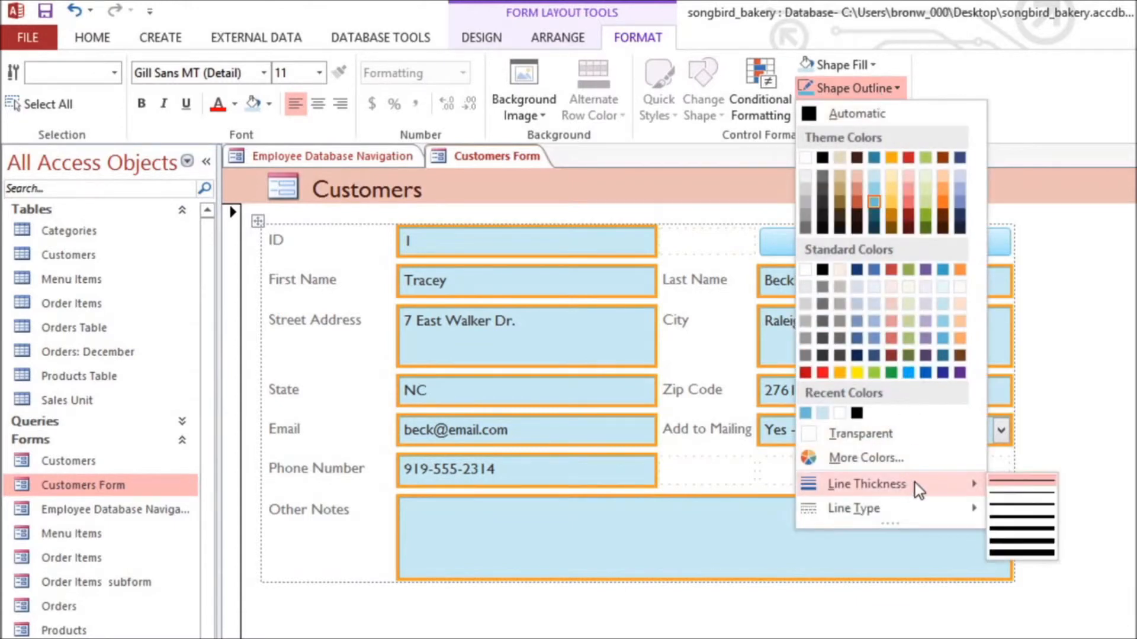
click(1010, 505)
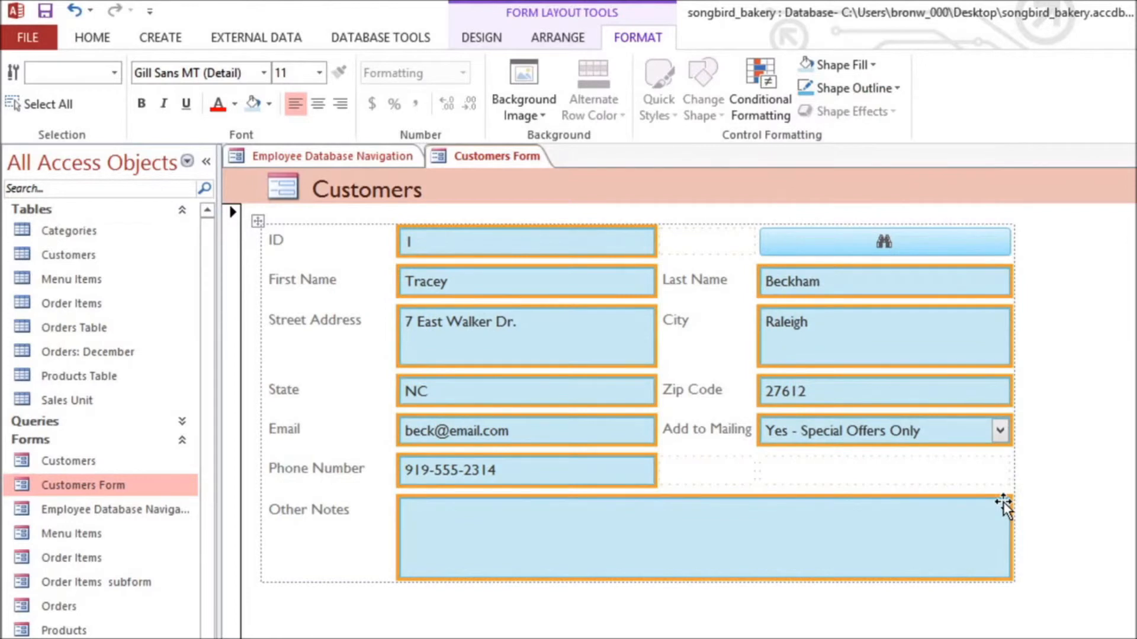
- Fill the form's Detail background with the second-lightest blue theme tint
click(1033, 488)
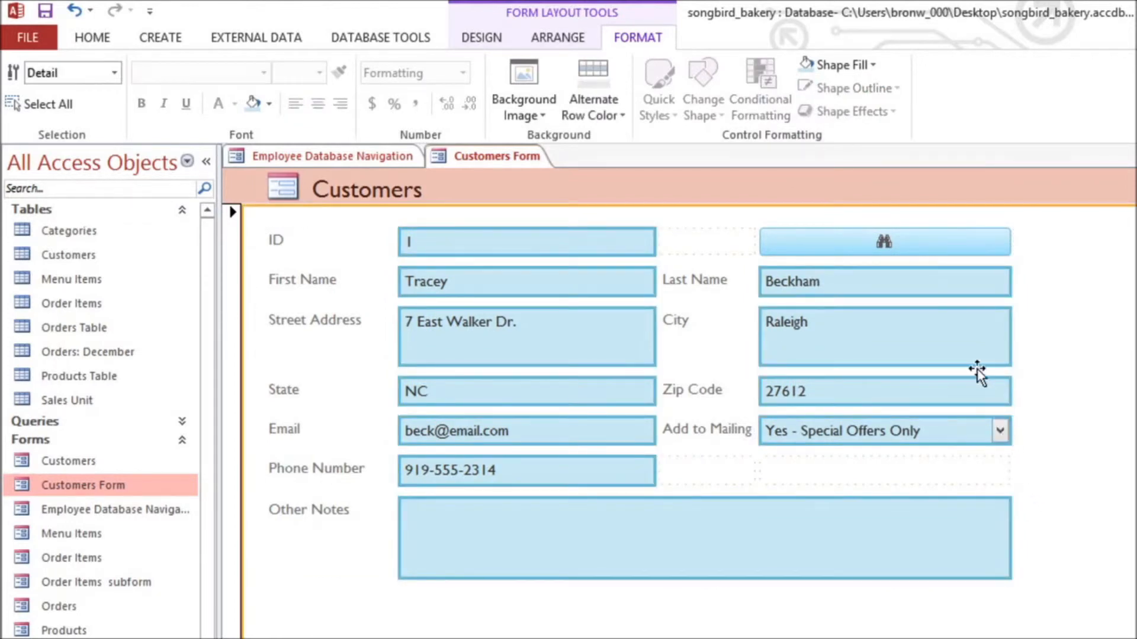
click(841, 66)
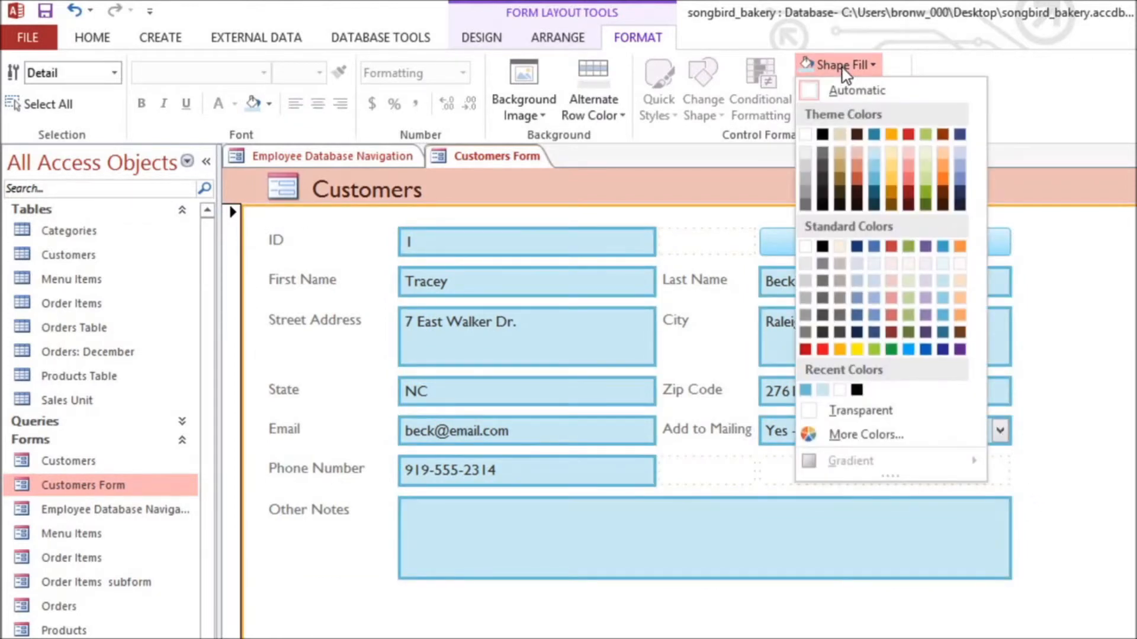
click(875, 169)
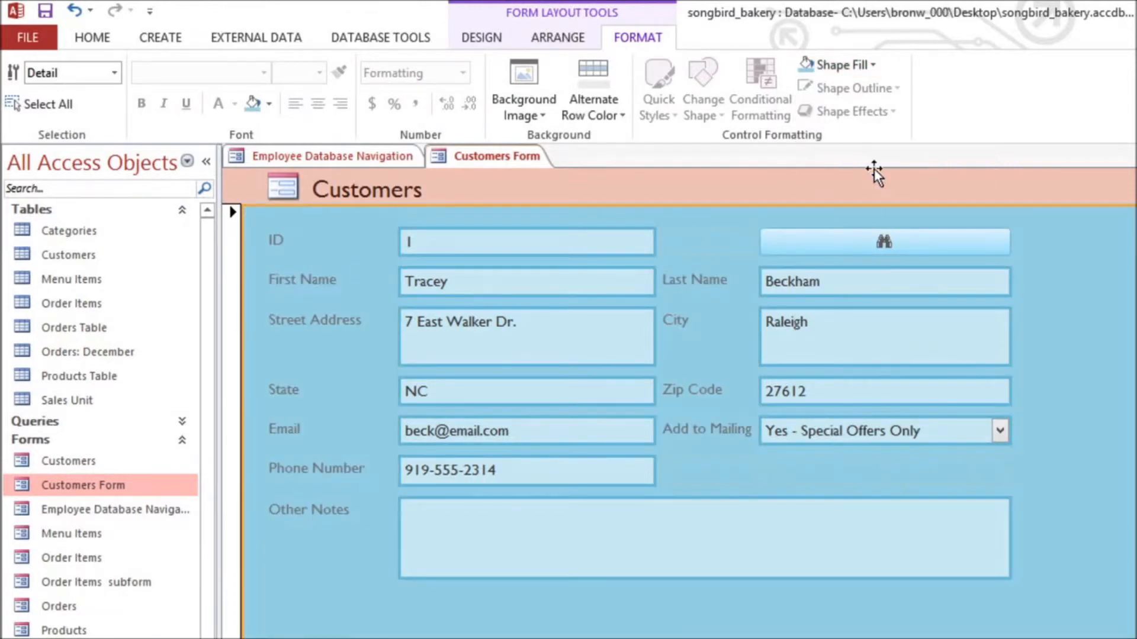